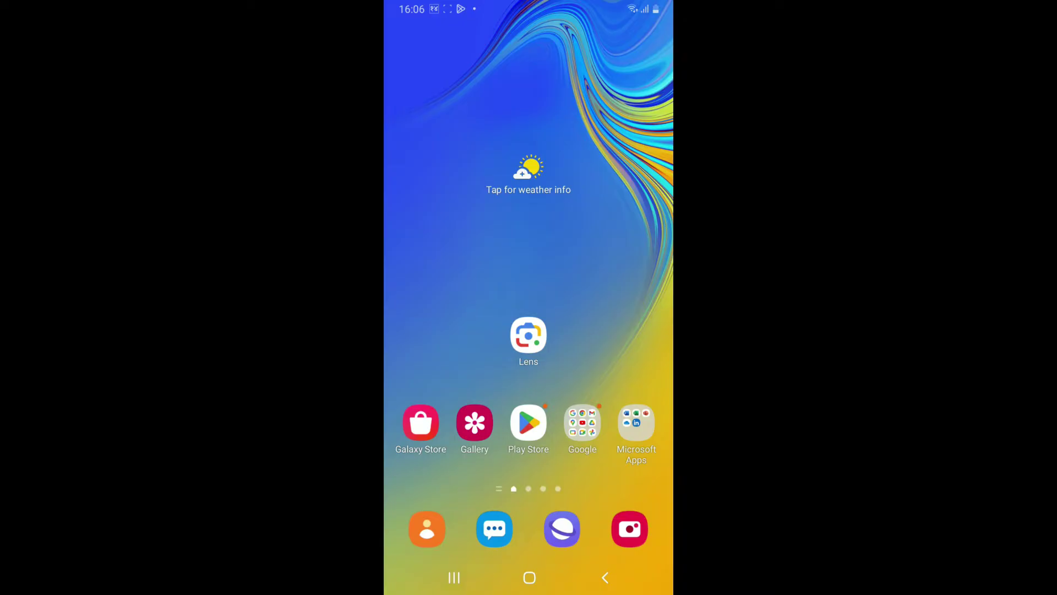
Launch Google Play Store to reach the not-yet-installed Wise app listing.
left_click(527, 424)
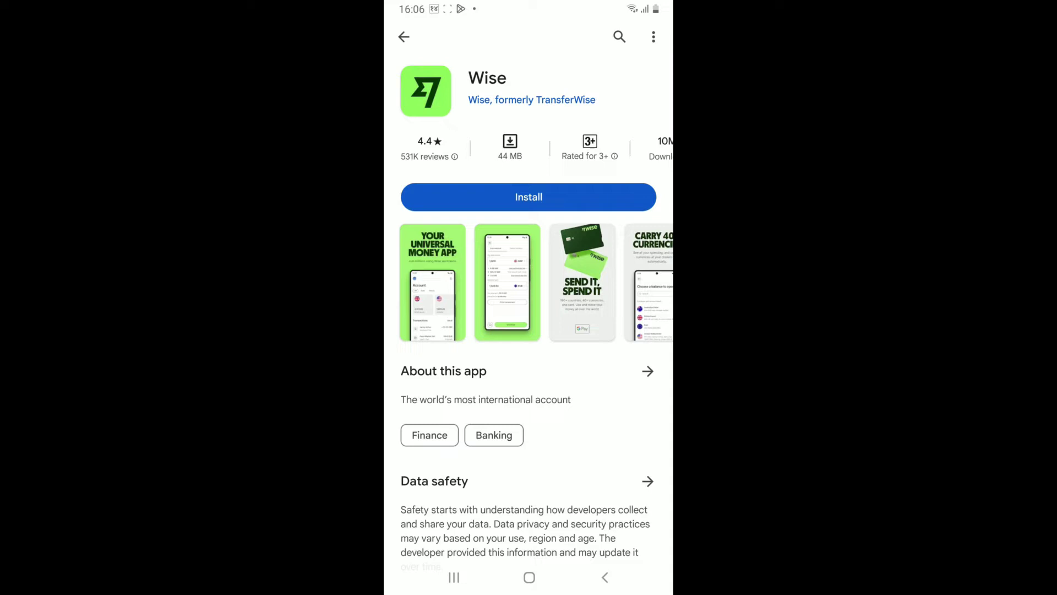
Start the Wise installation so it shows as pending in Play Store.
left_click(529, 197)
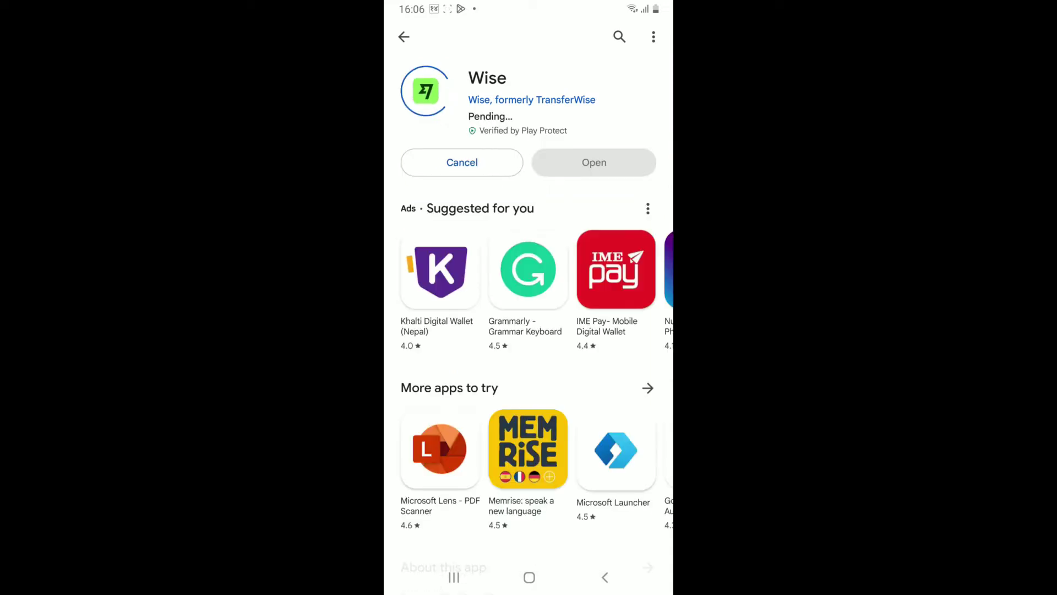